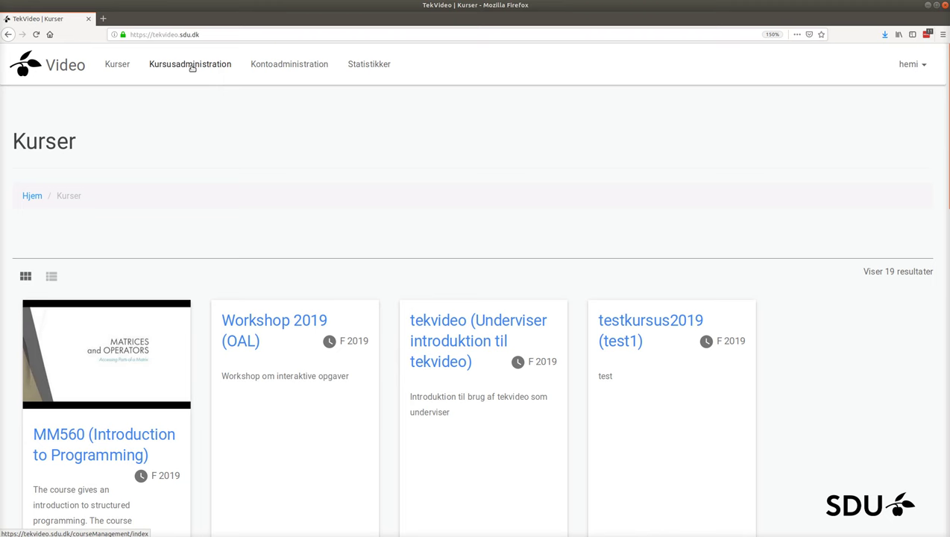
- Browse the existing courses in the course administration and open the form for a new course
{"action": "left_click", "coordinate": [192, 67]}
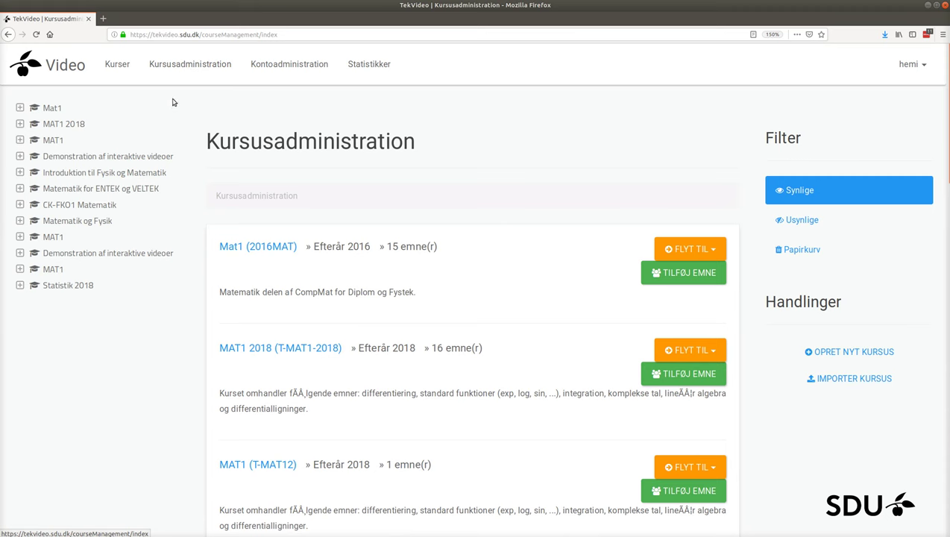
{"action": "scroll", "coordinate": [435, 324], "scroll_direction": "down", "scroll_amount": 3}
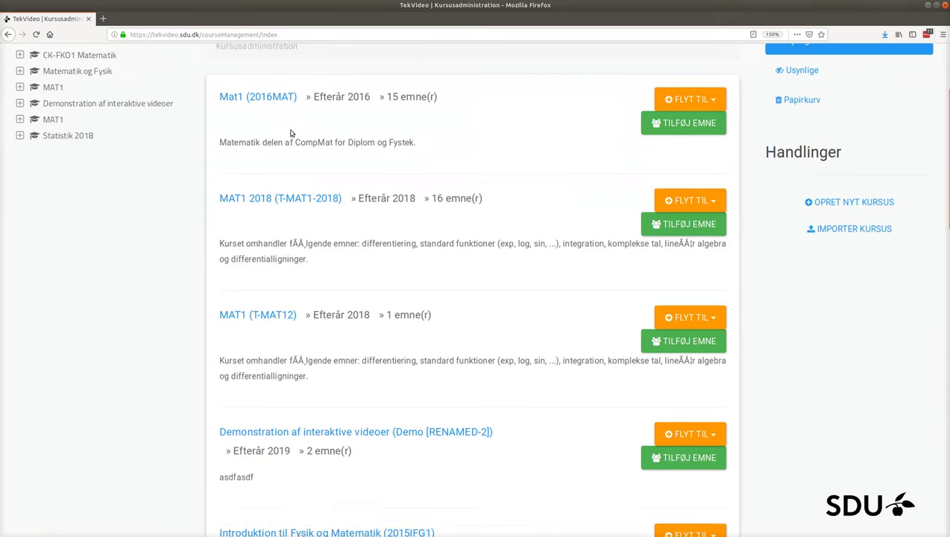
{"action": "scroll", "coordinate": [304, 414], "scroll_direction": "down", "scroll_amount": 6}
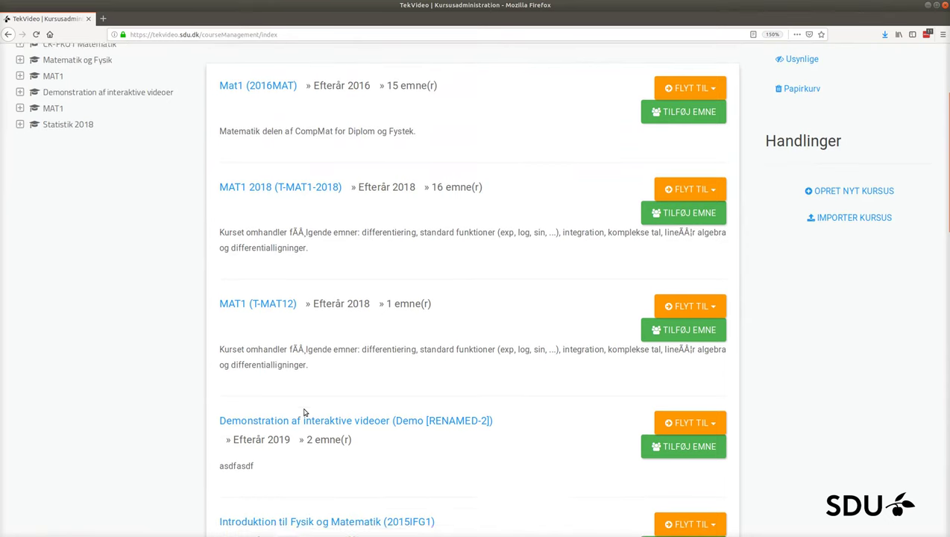
{"action": "scroll", "coordinate": [304, 414], "scroll_direction": "up", "scroll_amount": 10}
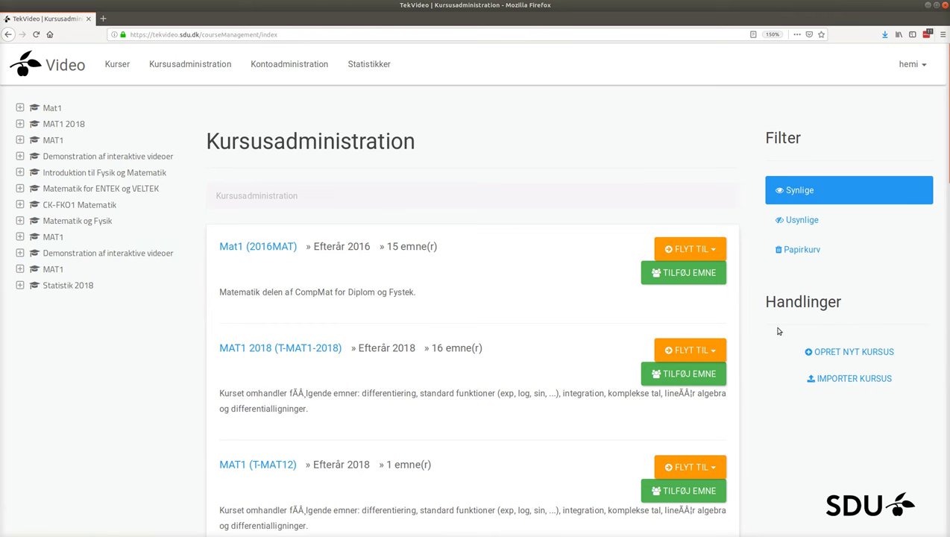
{"action": "left_click", "coordinate": [859, 353]}
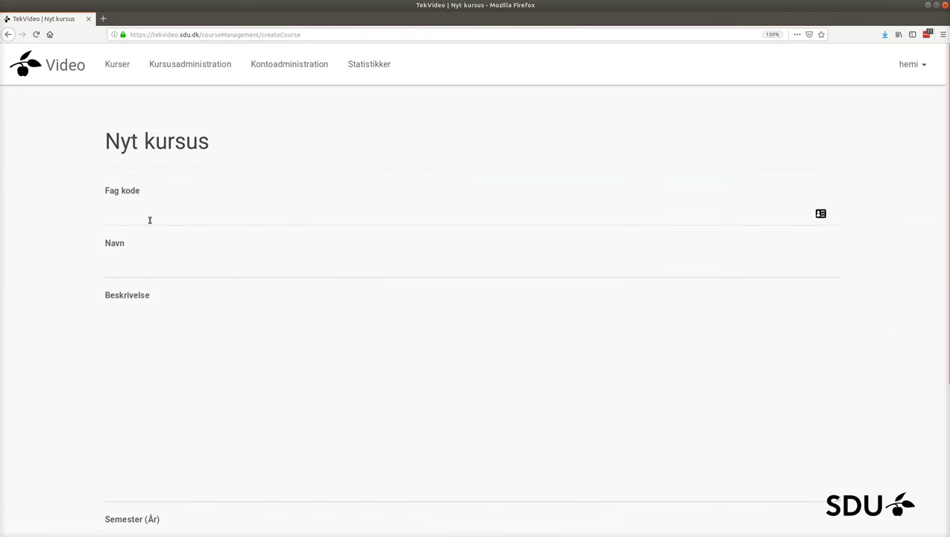
- Enter tmat1-2019 as the new course's subject code and Matematik as its name
{"action": "left_click", "coordinate": [149, 220]}
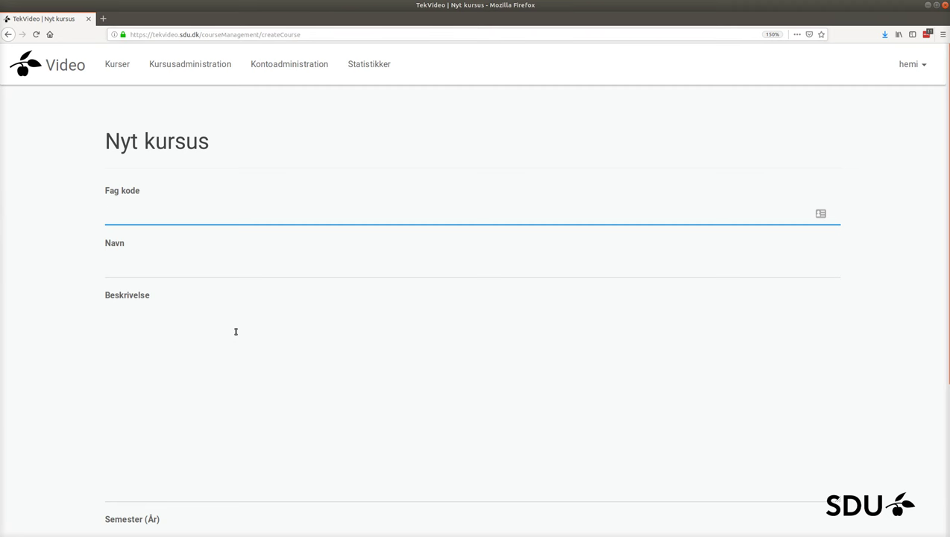
{"action": "type", "text": "tmat1-2019"}
{"action": "left_click", "coordinate": [148, 214]}
{"action": "double_click", "coordinate": [147, 214]}
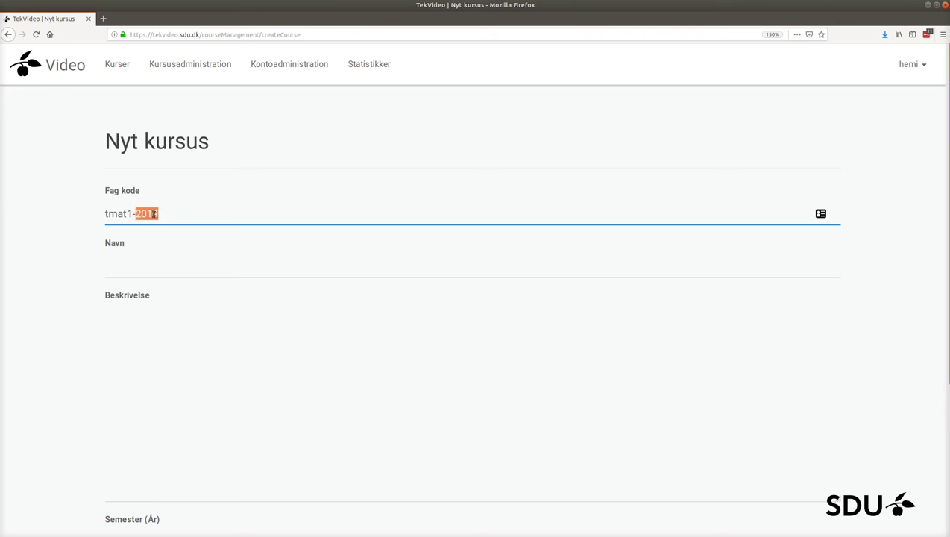
{"action": "left_click", "coordinate": [152, 273]}
{"action": "type", "text": "Matematik"}
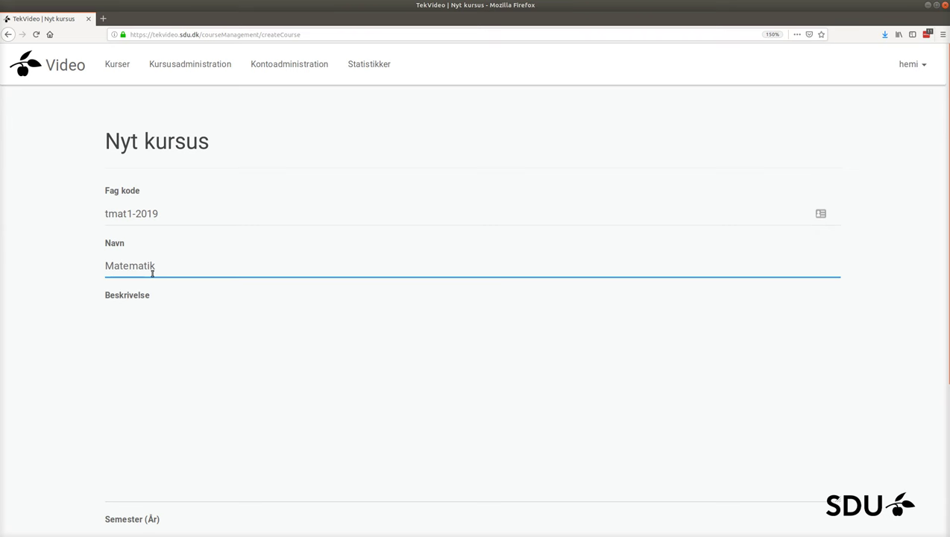
- Enter the course description "Førsteårsmatematik for elektronik og stærkstrøm."
{"action": "left_click", "coordinate": [179, 340]}
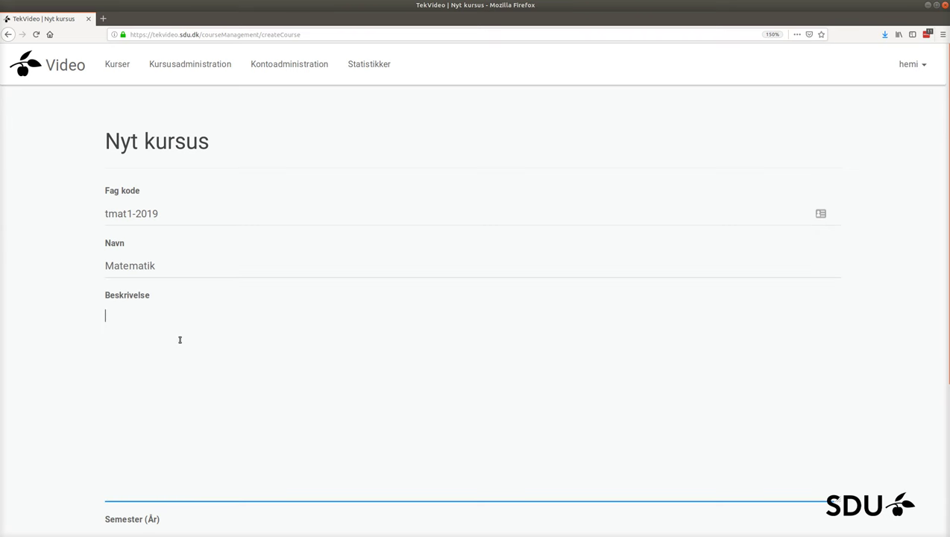
{"action": "type", "text": "Førsteårsmatematik for "}
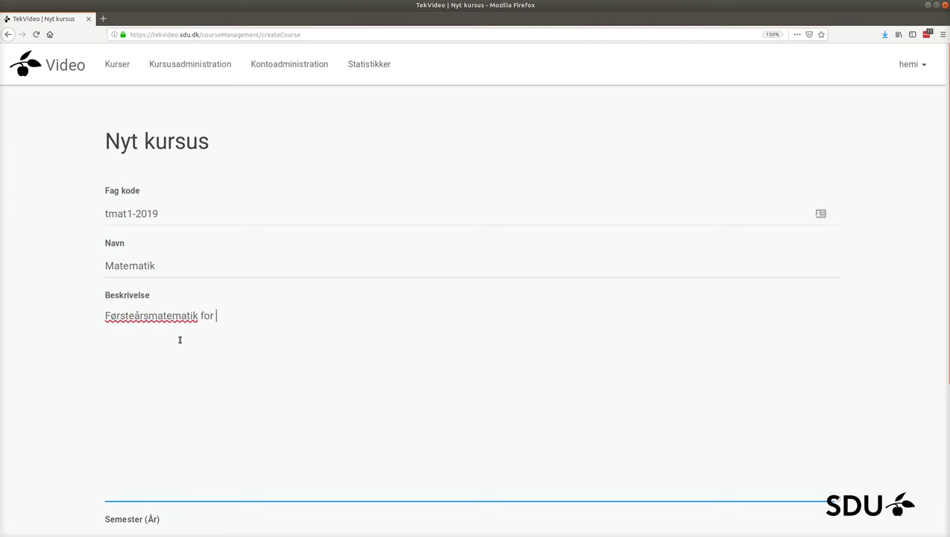
{"action": "type", "text": "elektrion"}
{"action": "key", "text": "BackSpace"}
{"action": "key", "text": "BackSpace"}
{"action": "key", "text": "BackSpace"}
{"action": "type", "text": "onik og "}
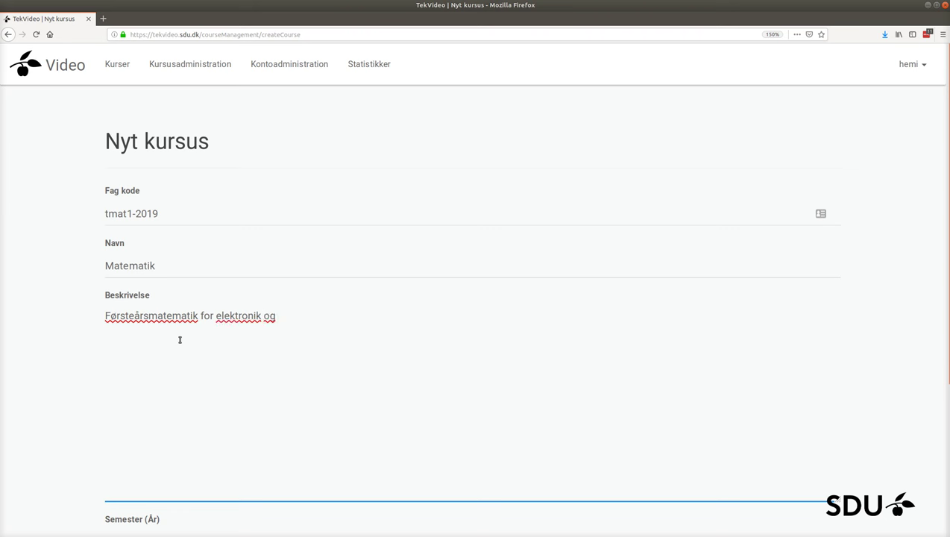
{"action": "type", "text": "s"}
{"action": "key", "text": "BackSpace"}
{"action": "type", "text": "tærkstrøm."}
- Set the semester year to 2019, make the course visible to students and create it
{"action": "scroll", "coordinate": [158, 352], "scroll_direction": "down", "scroll_amount": 3}
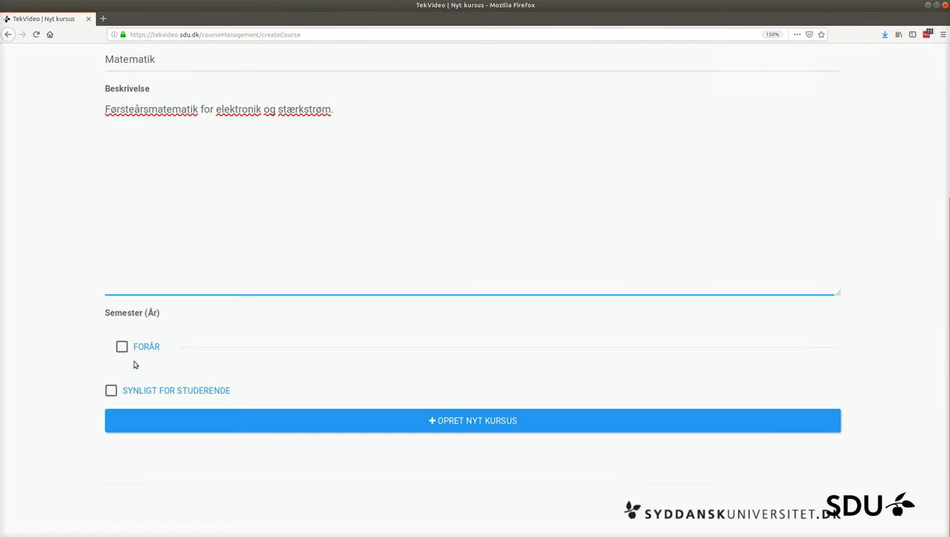
{"action": "left_click", "coordinate": [244, 343]}
{"action": "type", "text": "201"}
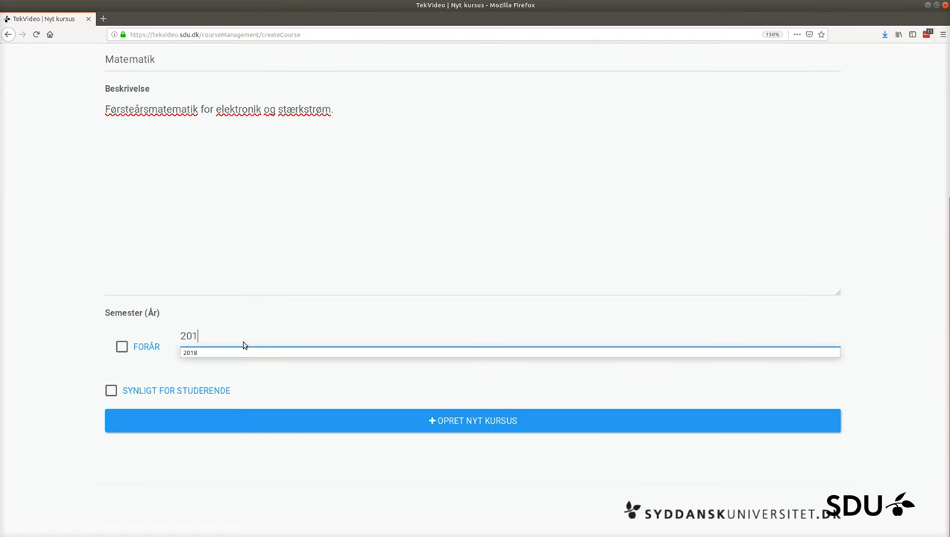
{"action": "type", "text": "9"}
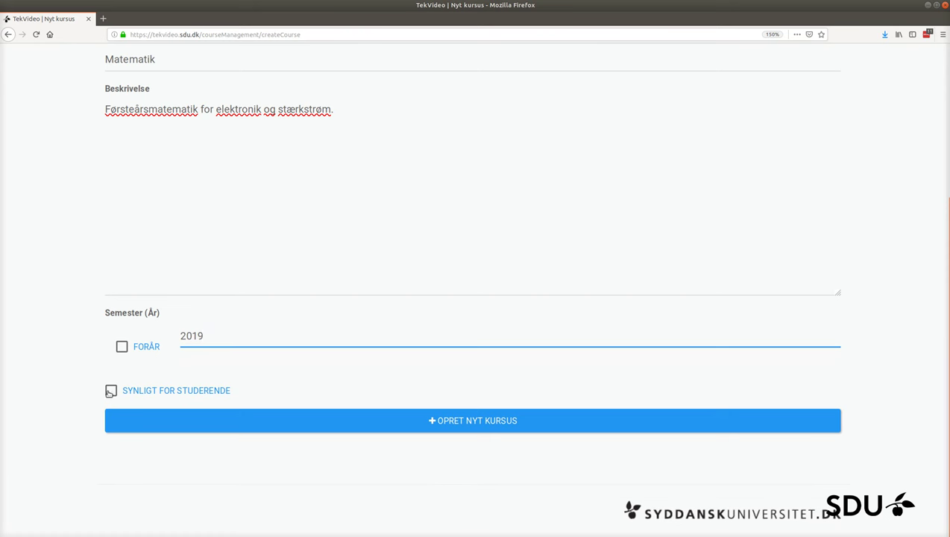
{"action": "left_click", "coordinate": [111, 390]}
{"action": "left_click", "coordinate": [300, 418]}
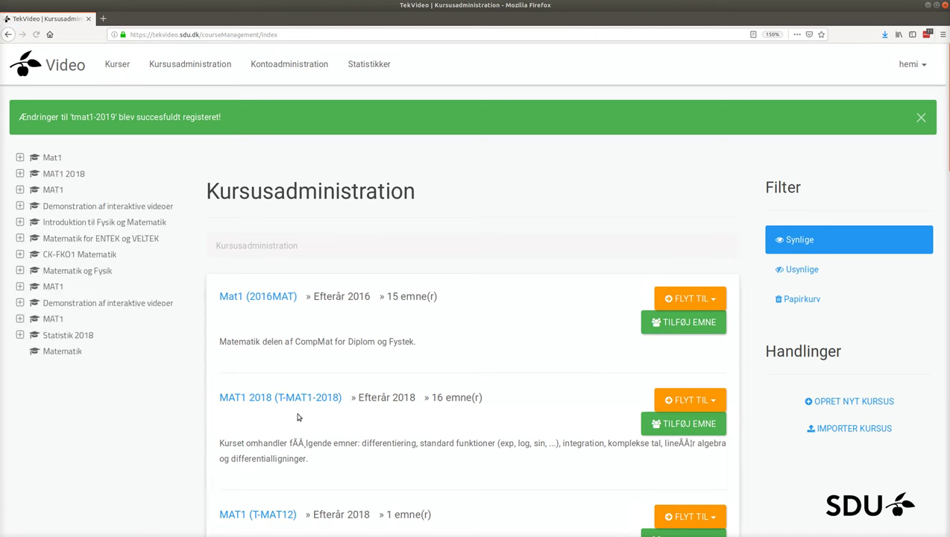
- Open the details of the new Matematik course for editing
{"action": "mouse_move", "coordinate": [63, 351]}
{"action": "left_mouse_down"}
{"action": "mouse_move", "coordinate": [58, 368]}
{"action": "mouse_move", "coordinate": [61, 356]}
{"action": "left_mouse_up"}
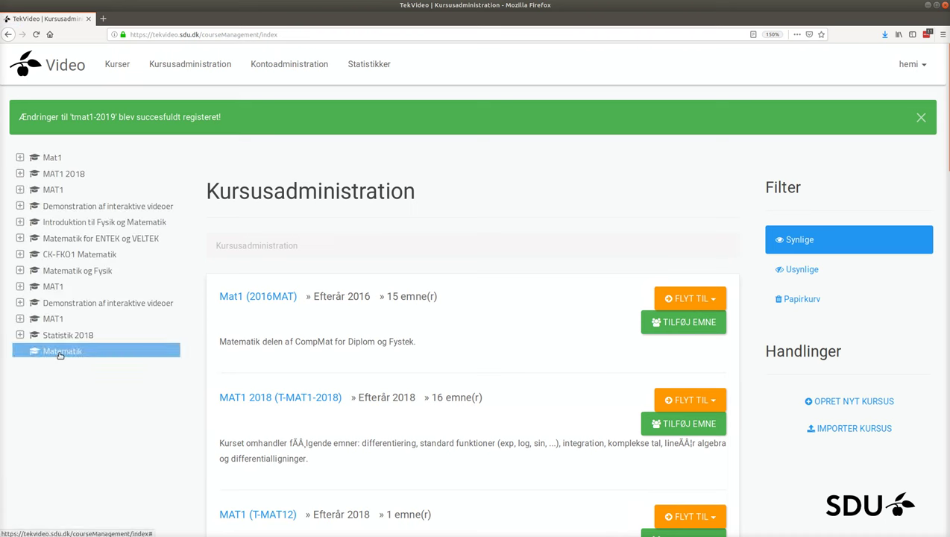
{"action": "right_click", "coordinate": [61, 355]}
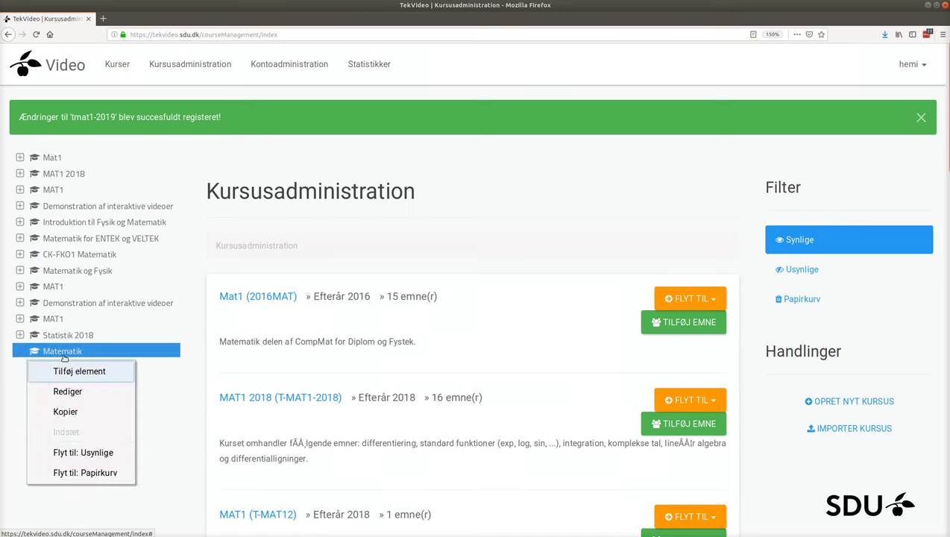
{"action": "left_click", "coordinate": [75, 391]}
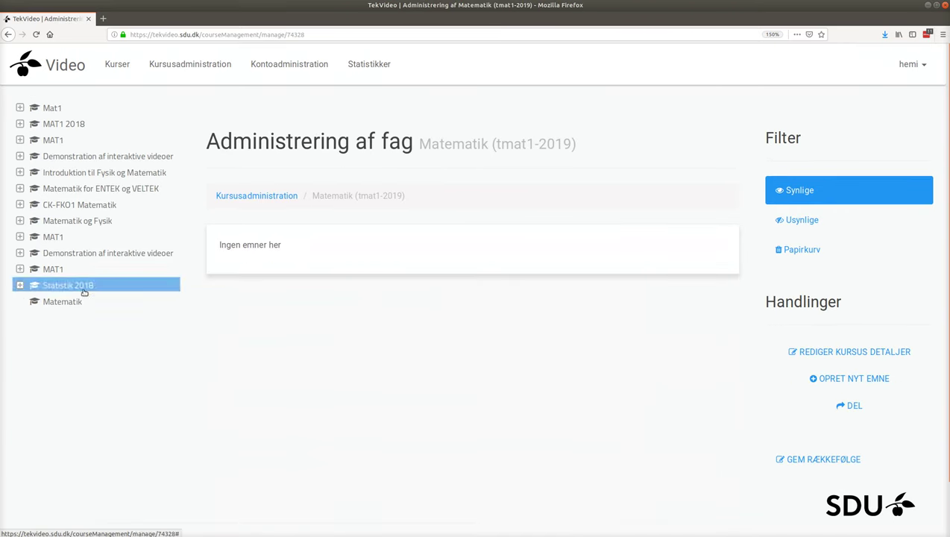
{"action": "left_click", "coordinate": [873, 353]}
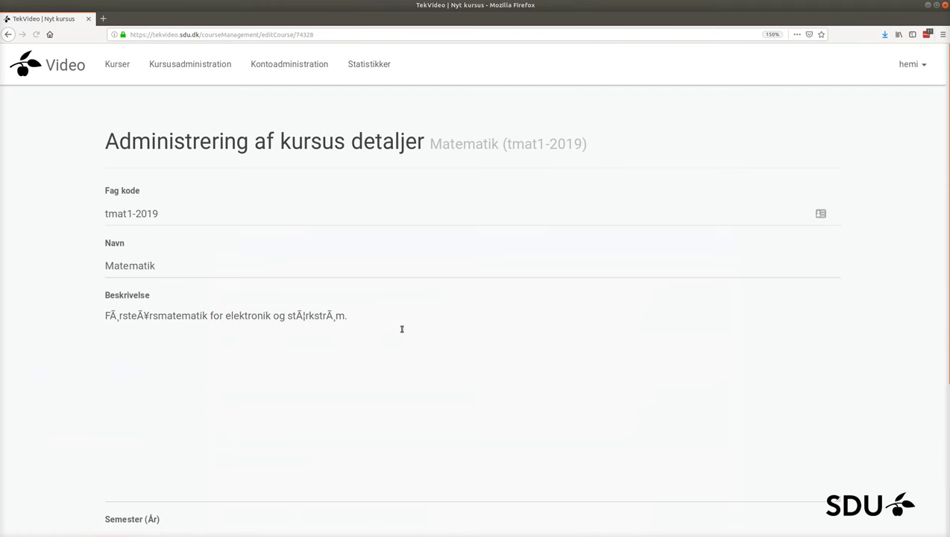
- Extend the course name to "Matematik (tmat1-2019)"
{"action": "left_click", "coordinate": [173, 262]}
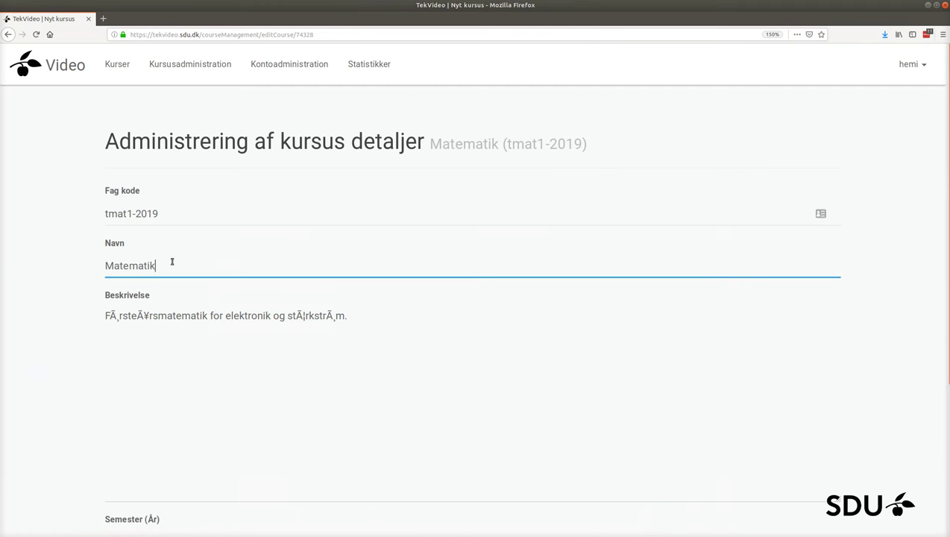
{"action": "left_click", "coordinate": [172, 264]}
{"action": "type", "text": "("}
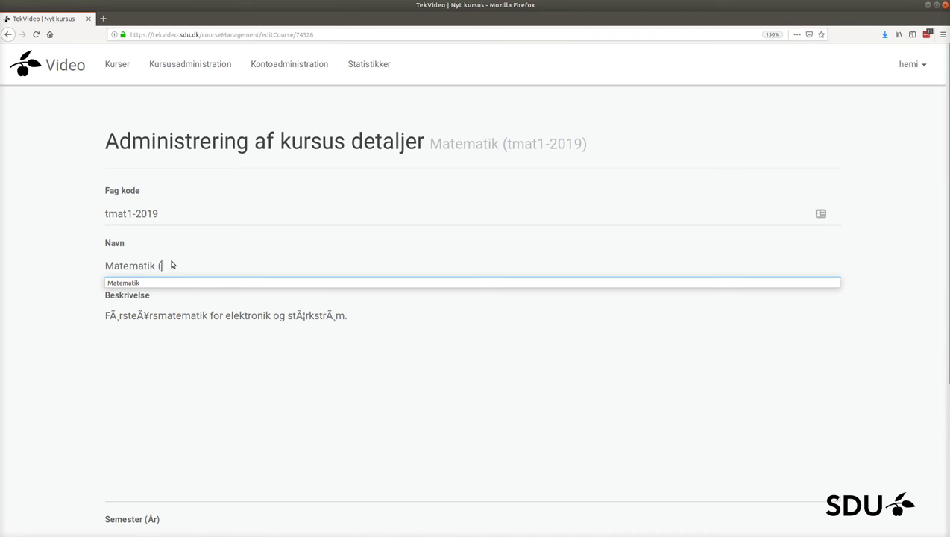
{"action": "type", "text": "tmat1-2019)"}
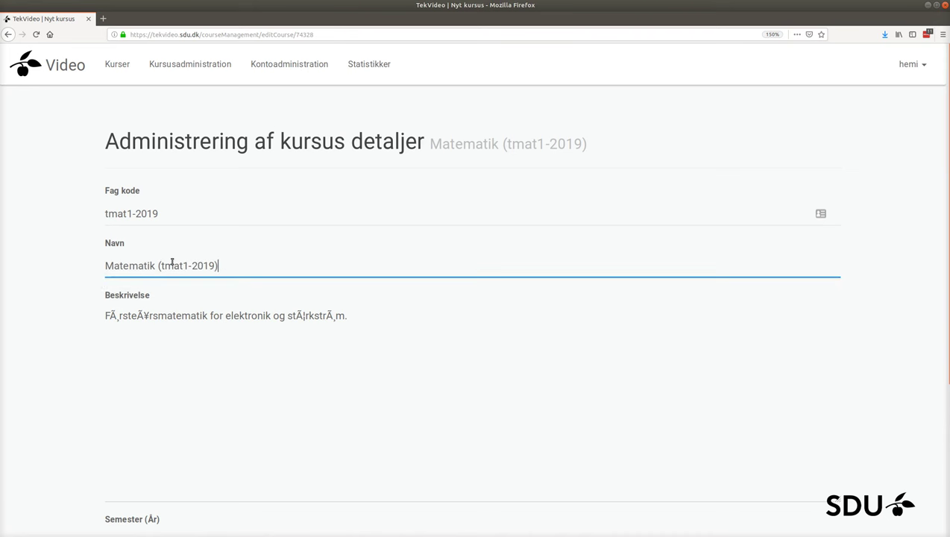
{"action": "double_click", "coordinate": [168, 266]}
{"action": "double_click", "coordinate": [195, 264]}
- Correct the garbled Danish letters so the description reads "Førsteårsmatematik for elektronik og stærkstrøm." and save the course details
{"action": "left_click_drag", "start_coordinate": [109, 316], "coordinate": [117, 317]}
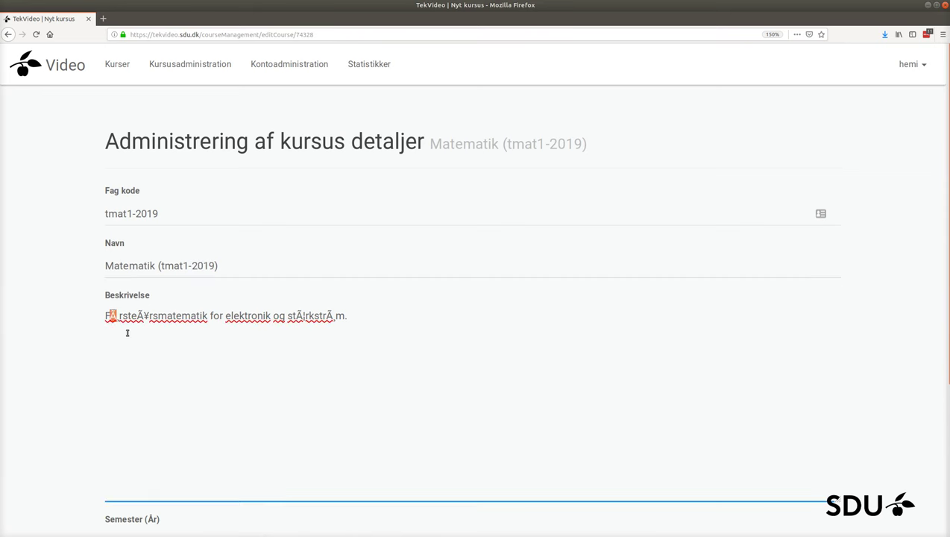
{"action": "type", "text": "ø"}
{"action": "key", "text": "Delete"}
{"action": "key", "text": "Right"}
{"action": "key", "text": "Right"}
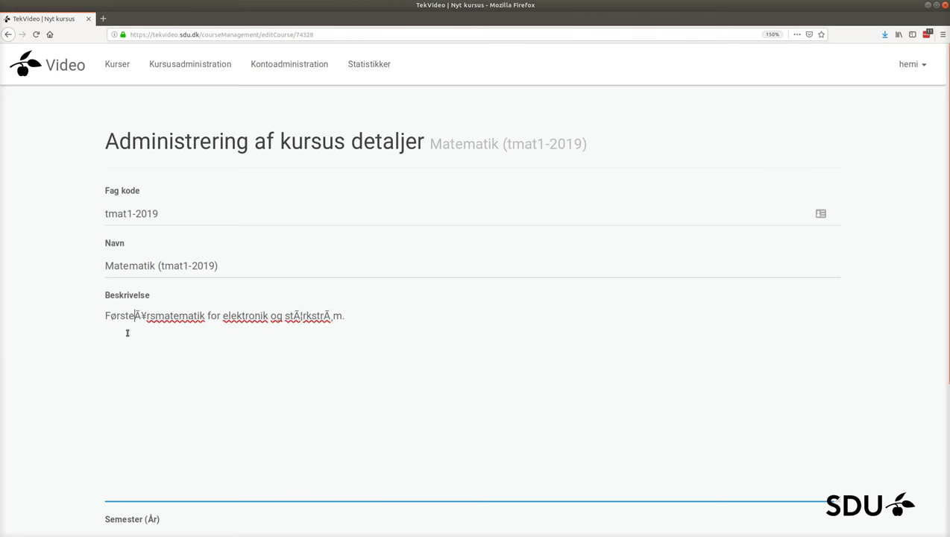
{"action": "key", "text": "shift+Right"}
{"action": "key", "text": "shift+Right"}
{"action": "type", "text": "å"}
{"action": "key", "text": "Right"}
{"action": "key", "text": "Right"}
{"action": "key", "text": "Right"}
{"action": "key", "text": "Right"}
{"action": "key", "text": "Right"}
{"action": "key", "text": "Right"}
{"action": "key", "text": "Right"}
{"action": "key", "text": "Right"}
{"action": "key", "text": "Right"}
{"action": "key", "text": "Right"}
{"action": "key", "text": "Right"}
{"action": "key", "text": "Right"}
{"action": "key", "text": "Right"}
{"action": "key", "text": "Right"}
{"action": "key", "text": "Right"}
{"action": "key", "text": "Right"}
{"action": "key", "text": "Right"}
{"action": "key", "text": "Right"}
{"action": "key", "text": "Right"}
{"action": "key", "text": "Right"}
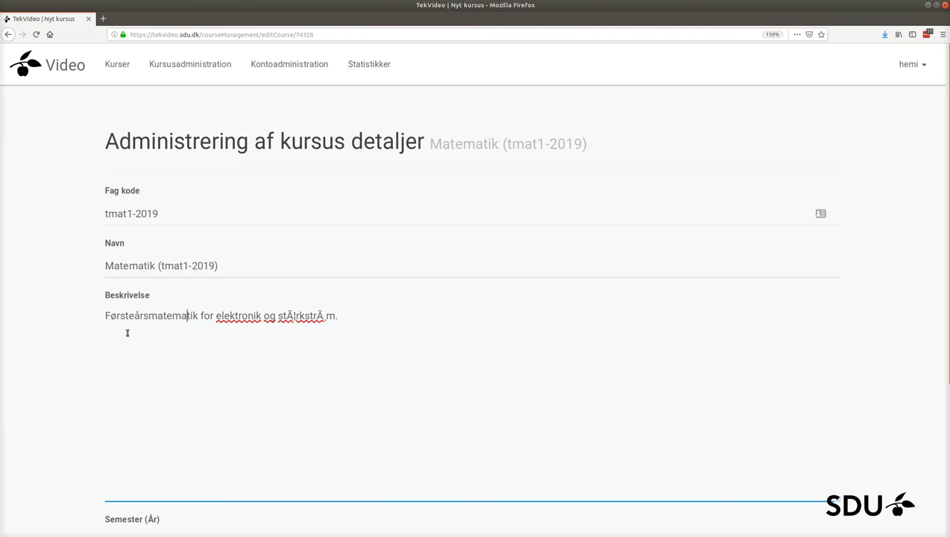
{"action": "key", "text": "shift+Right"}
{"action": "key", "text": "shift+Right"}
{"action": "type", "text": "æ"}
{"action": "key", "text": "BackSpace"}
{"action": "key", "text": "BackSpace"}
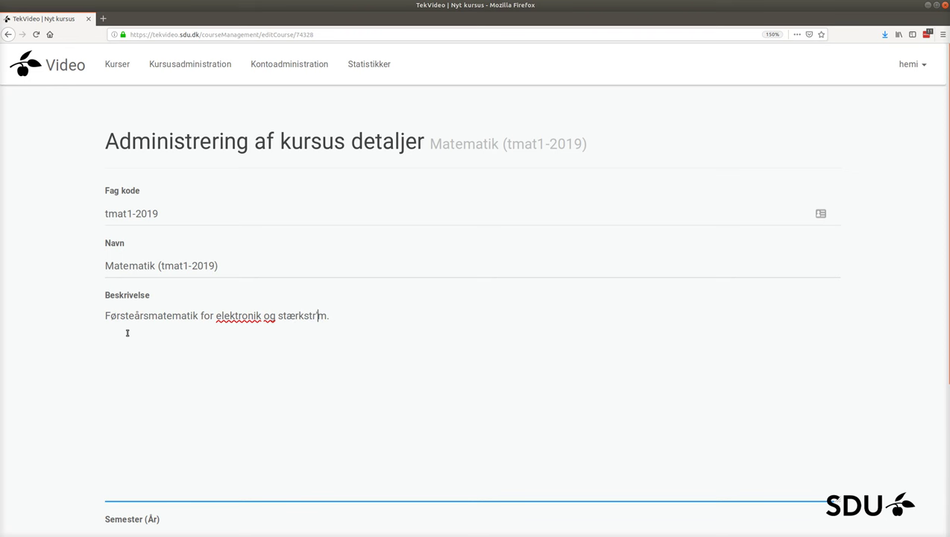
{"action": "type", "text": "ø"}
{"action": "scroll", "coordinate": [128, 403], "scroll_direction": "down", "scroll_amount": 3}
{"action": "left_click", "coordinate": [165, 425]}
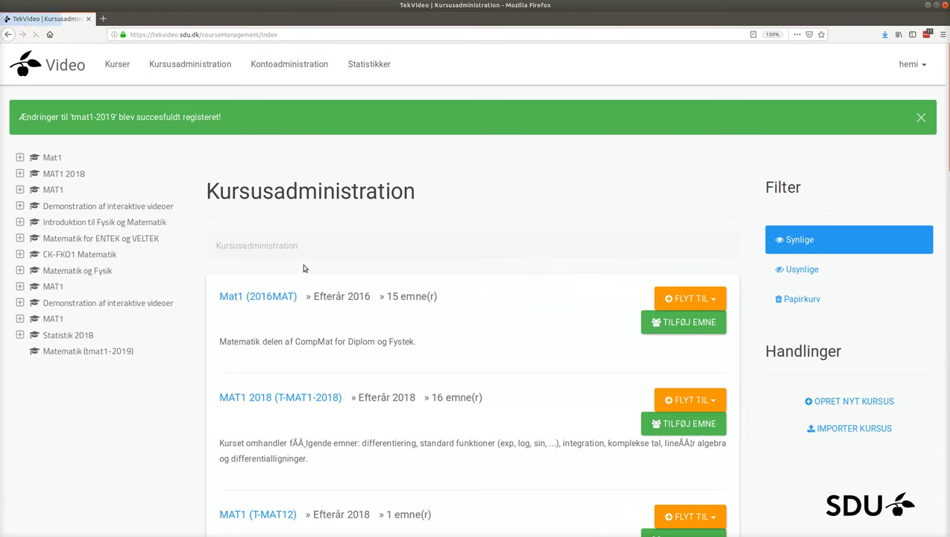
- Open the management page of the Matematik (tmat1-2019) course and check the course title in its heading
{"action": "right_click", "coordinate": [76, 353]}
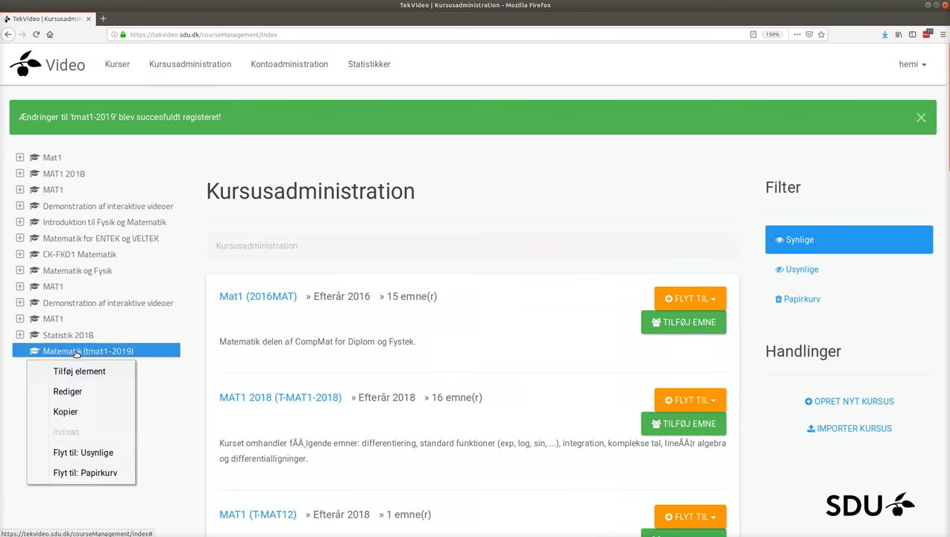
{"action": "left_click", "coordinate": [75, 393]}
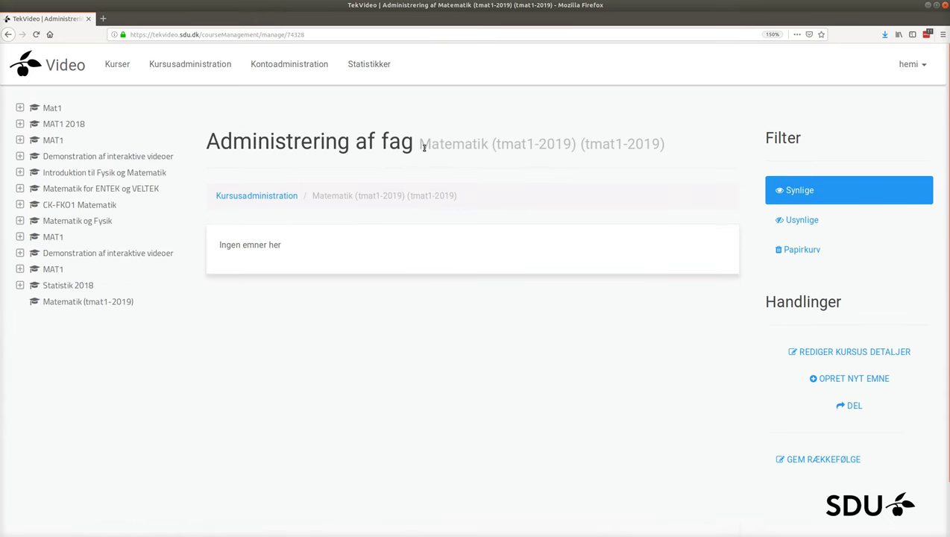
{"action": "left_click_drag", "start_coordinate": [420, 146], "coordinate": [664, 147]}
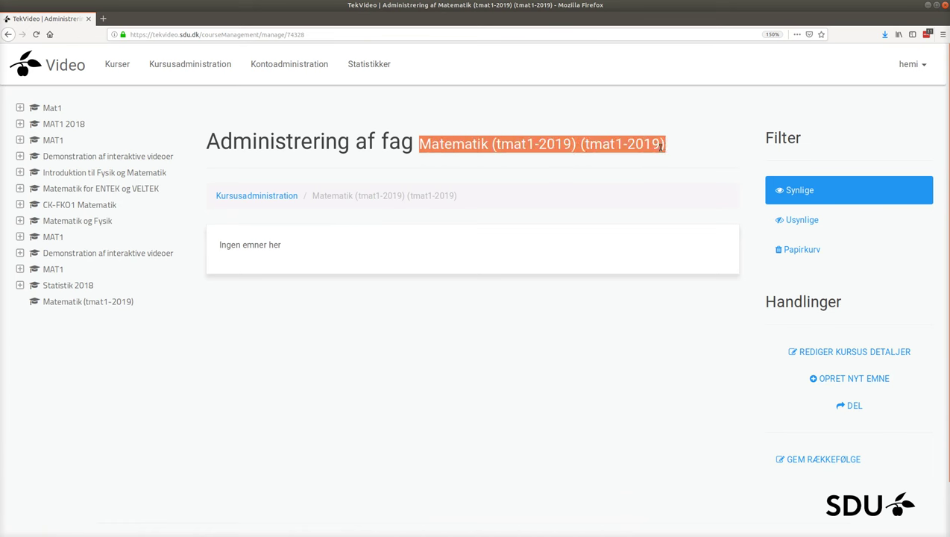
{"action": "left_click", "coordinate": [656, 151]}
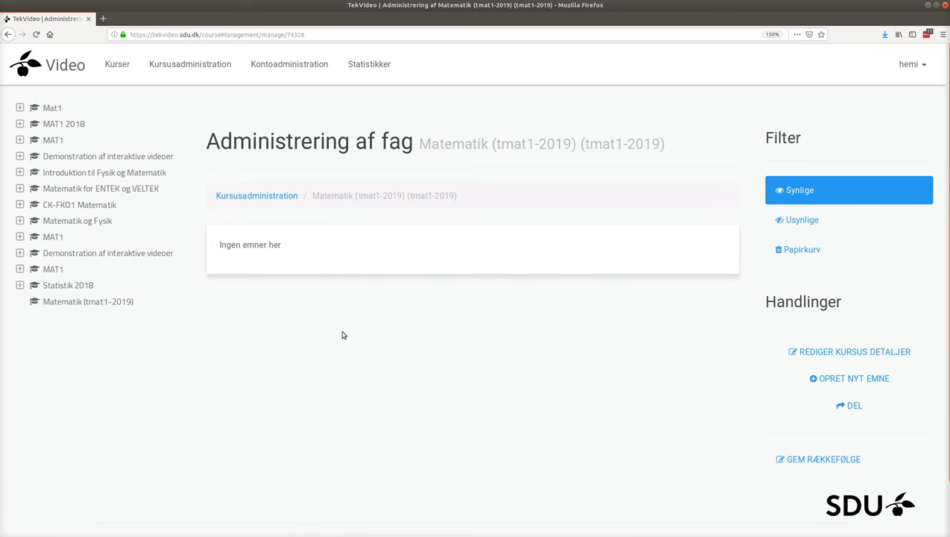
- Start a new topic in the course and name it blok00
{"action": "left_click", "coordinate": [855, 380]}
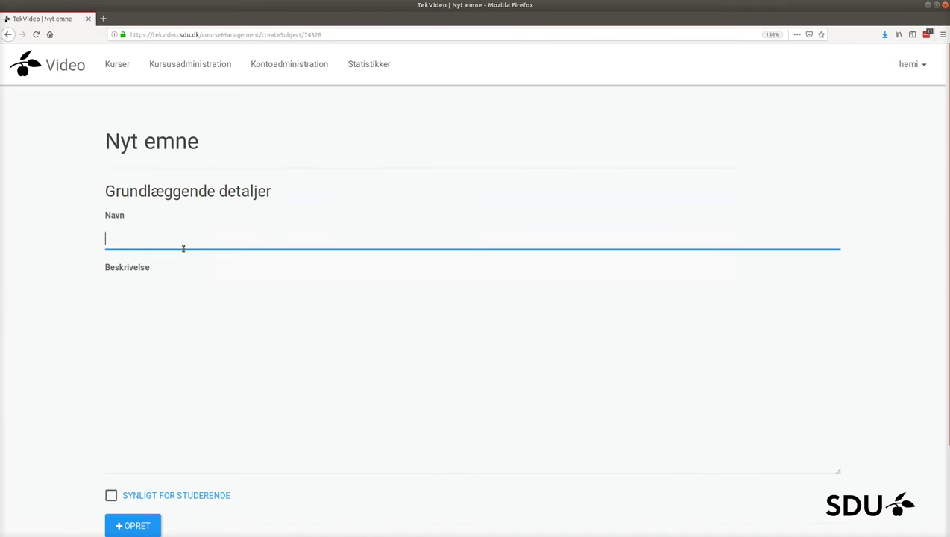
{"action": "type", "text": "blok"}
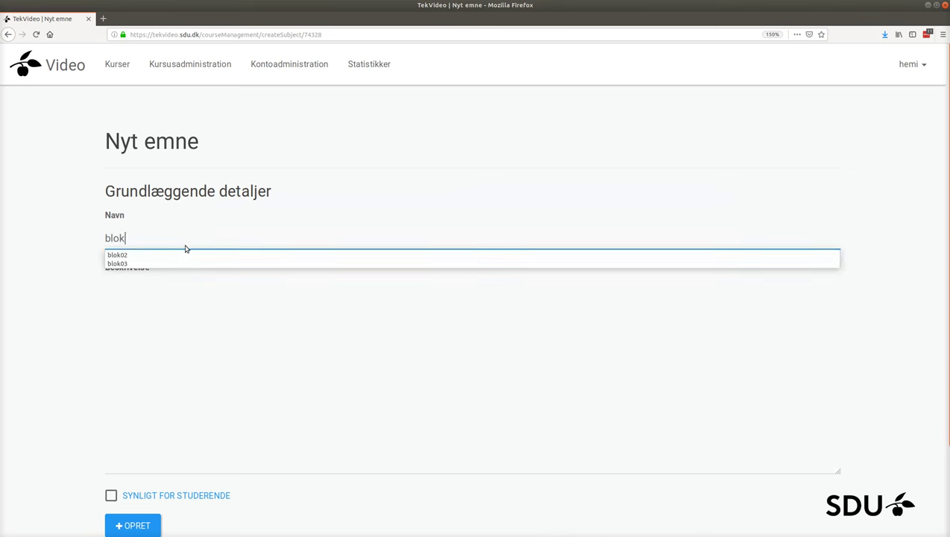
{"action": "type", "text": "01"}
{"action": "left_click", "coordinate": [221, 337]}
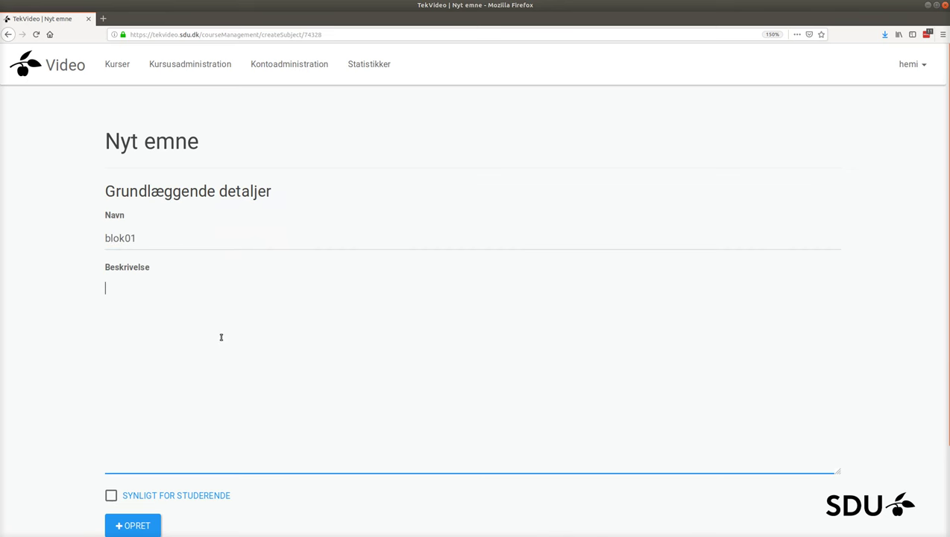
{"action": "key", "text": "shift+Tab"}
{"action": "key", "text": "End"}
{"action": "key", "text": "BackSpace"}
{"action": "type", "text": "0"}
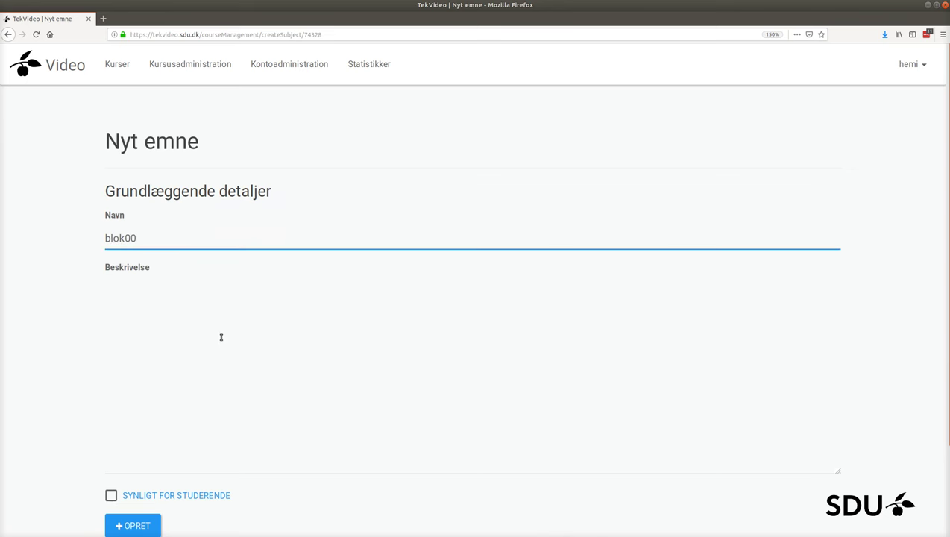
- Describe the blok00 topic as "Forudsætninger for kurset", make it visible to students and create it
{"action": "left_click", "coordinate": [153, 352]}
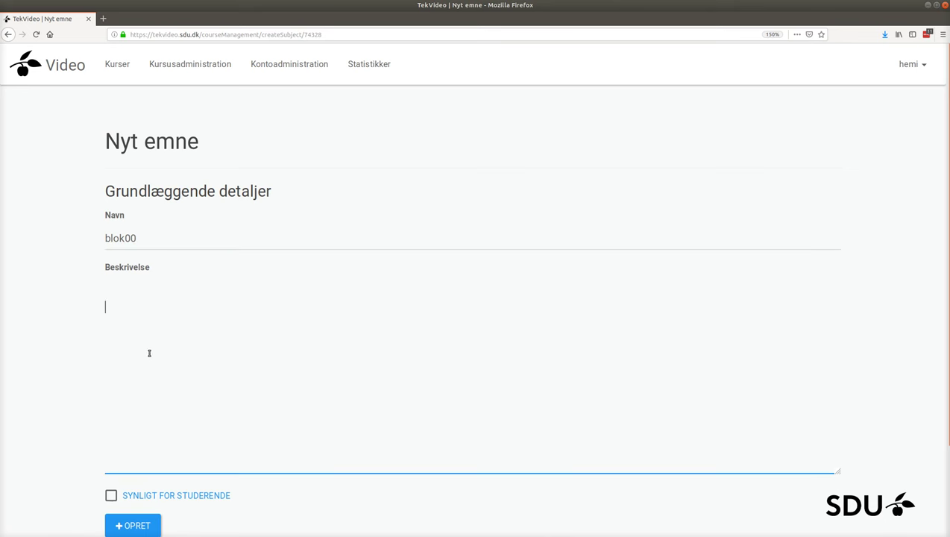
{"action": "type", "text": "Forudsætninger for kurset"}
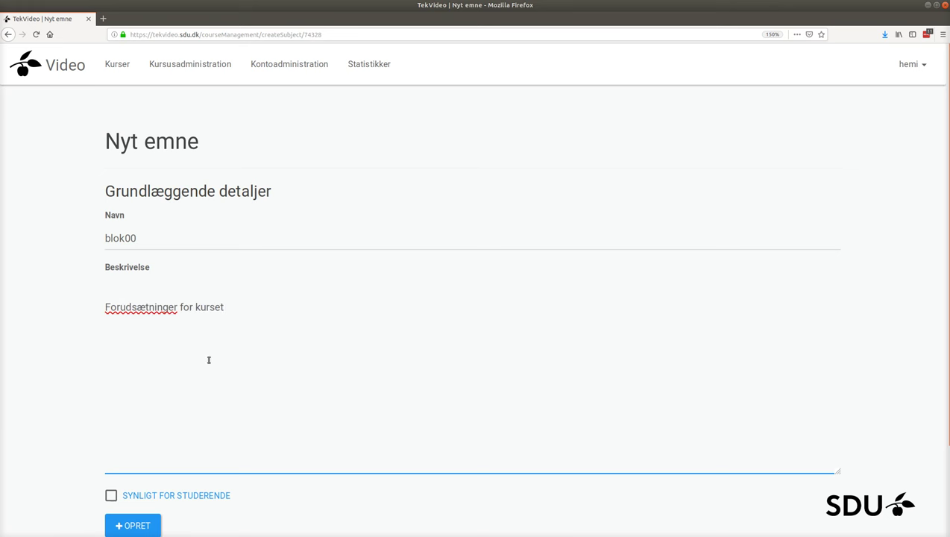
{"action": "left_click", "coordinate": [111, 495]}
{"action": "left_click", "coordinate": [132, 526]}
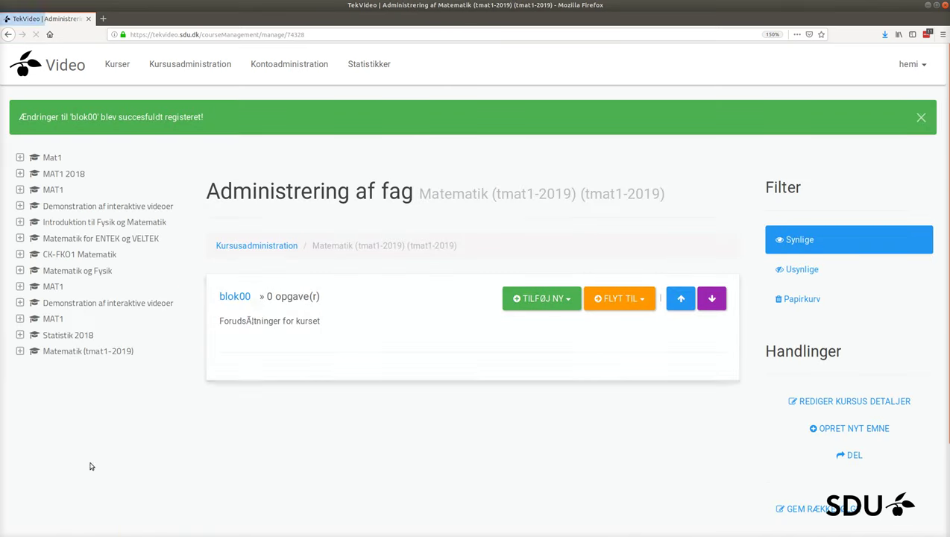
{"action": "left_click", "coordinate": [237, 297]}
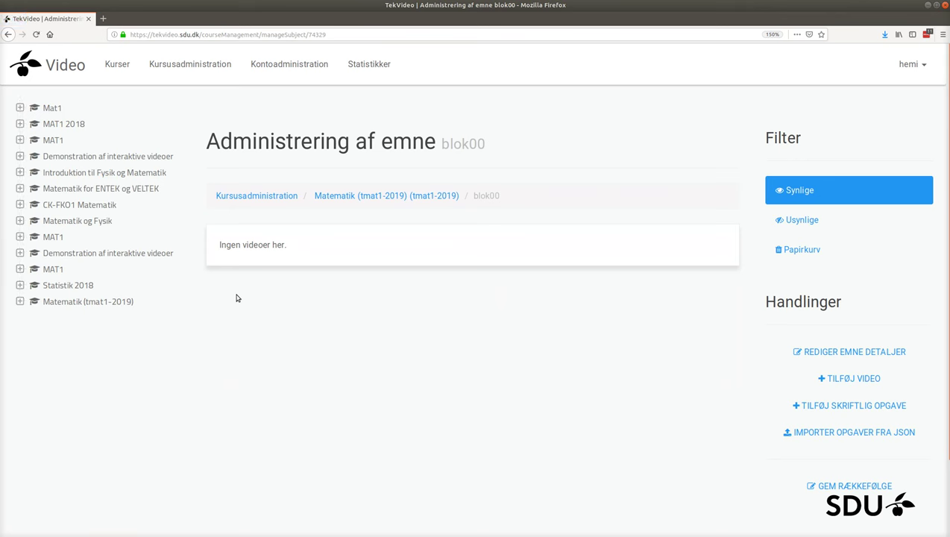
{"action": "left_click", "coordinate": [18, 302]}
{"action": "left_click", "coordinate": [849, 379]}
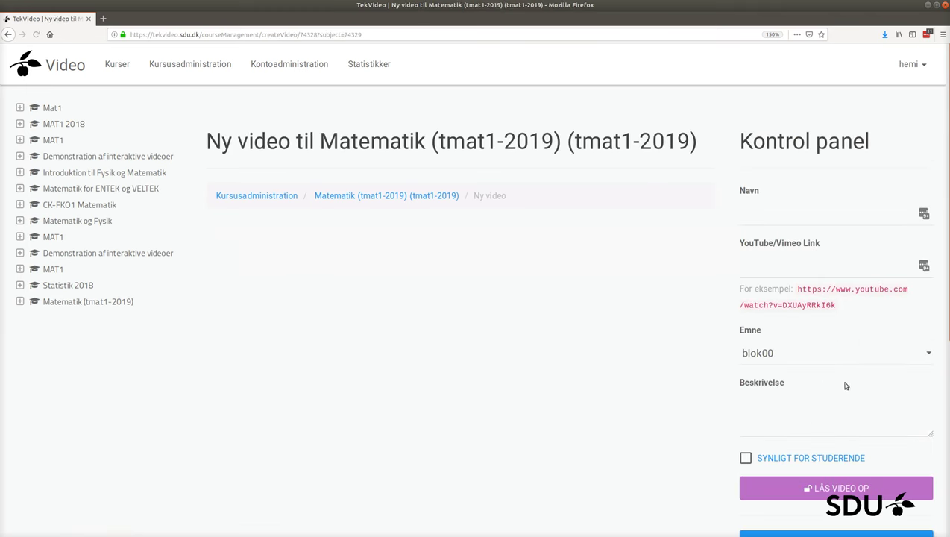
{"action": "left_click_drag", "start_coordinate": [835, 306], "coordinate": [798, 288]}
{"action": "key", "text": "ctrl+c"}
{"action": "left_click", "coordinate": [797, 267]}
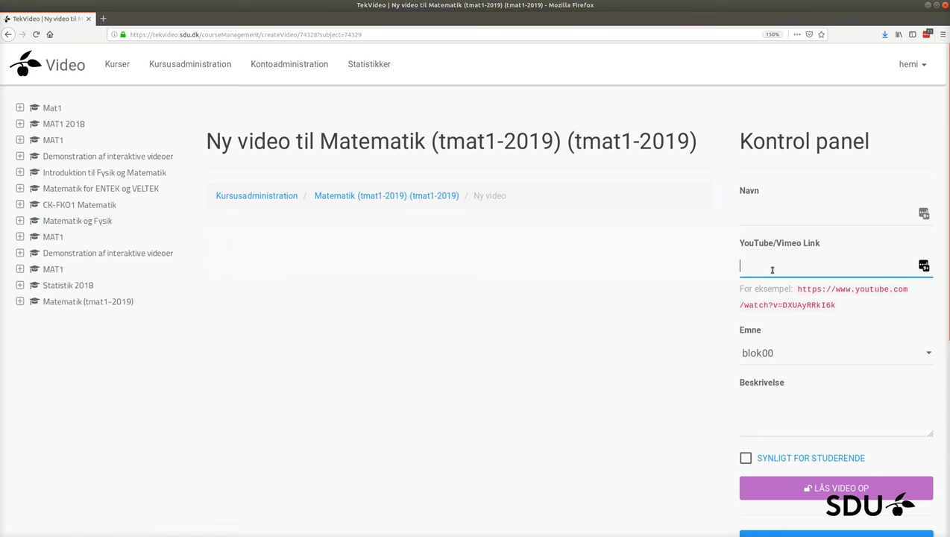
{"action": "key", "text": "ctrl+v"}
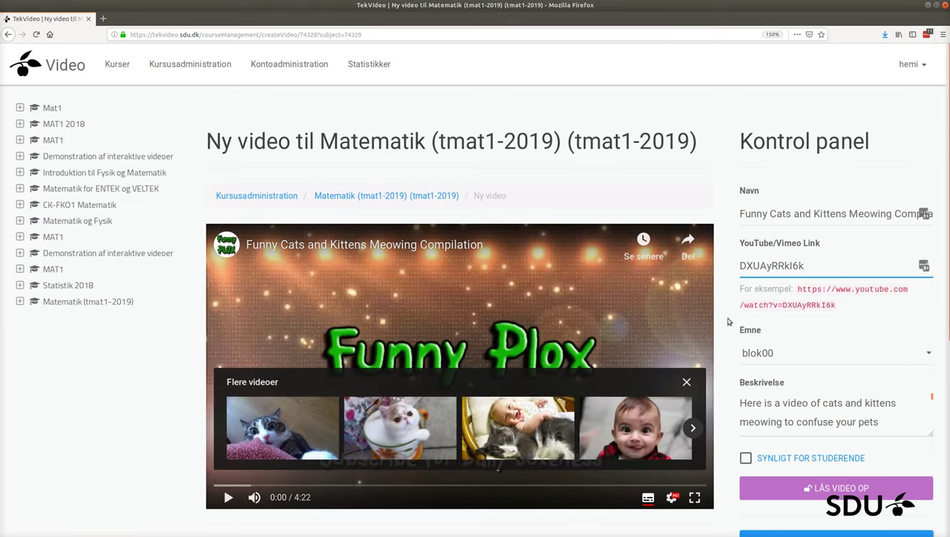
- Make the cat video visible to students and publish it
{"action": "scroll", "coordinate": [729, 321], "scroll_direction": "down", "scroll_amount": 3}
{"action": "left_click", "coordinate": [745, 234]}
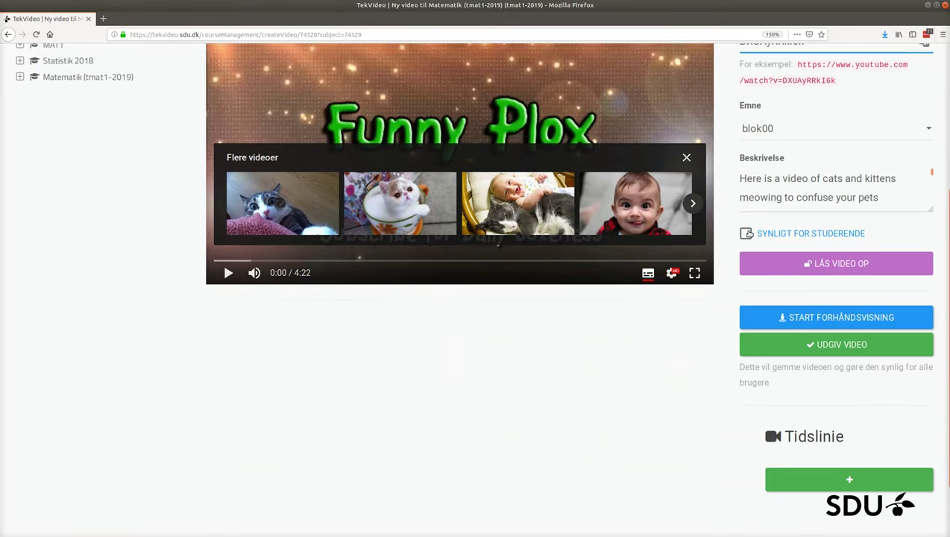
{"action": "left_click", "coordinate": [810, 347]}
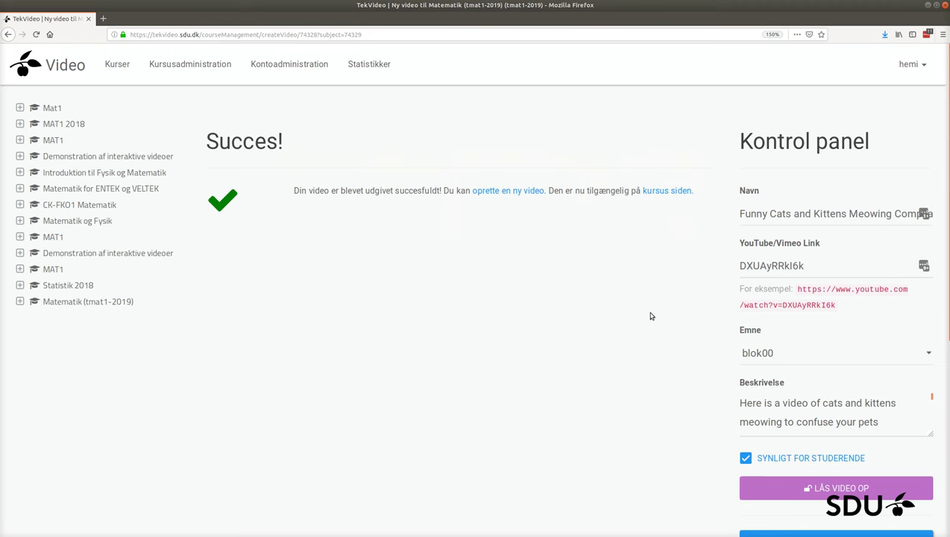
- Expand Matematik (tmat1-2019) in the course tree and open the management page of its blok00 topic
{"action": "right_click", "coordinate": [29, 301]}
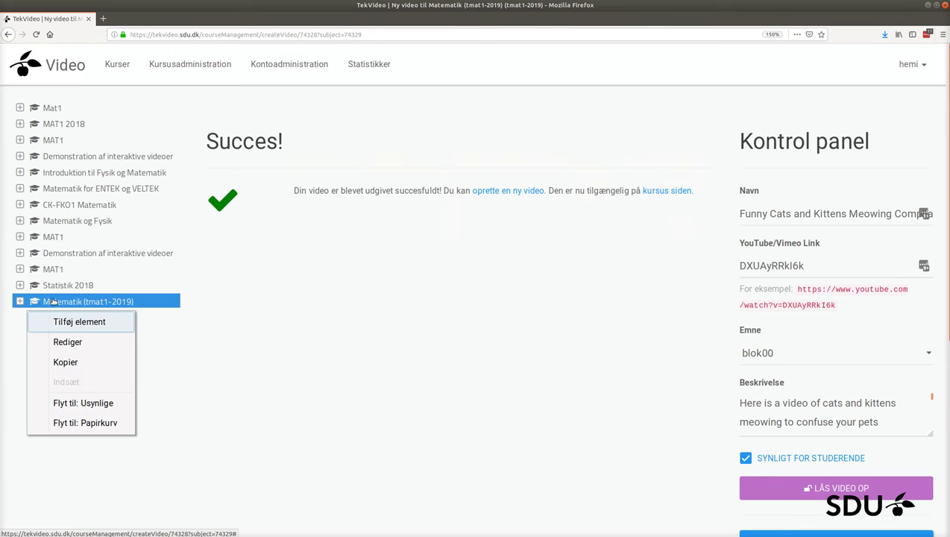
{"action": "left_click", "coordinate": [28, 302]}
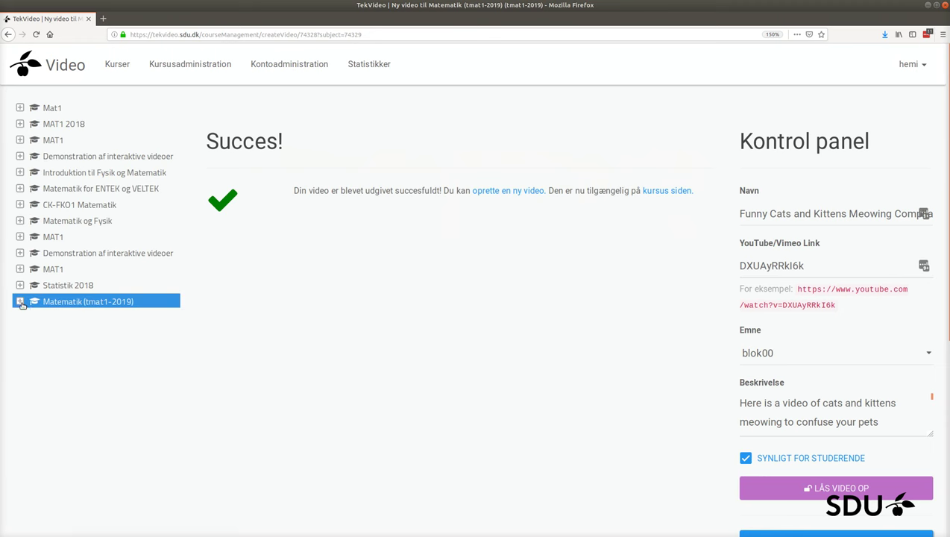
{"action": "left_click", "coordinate": [20, 301]}
{"action": "right_click", "coordinate": [49, 318]}
{"action": "left_click", "coordinate": [92, 375]}
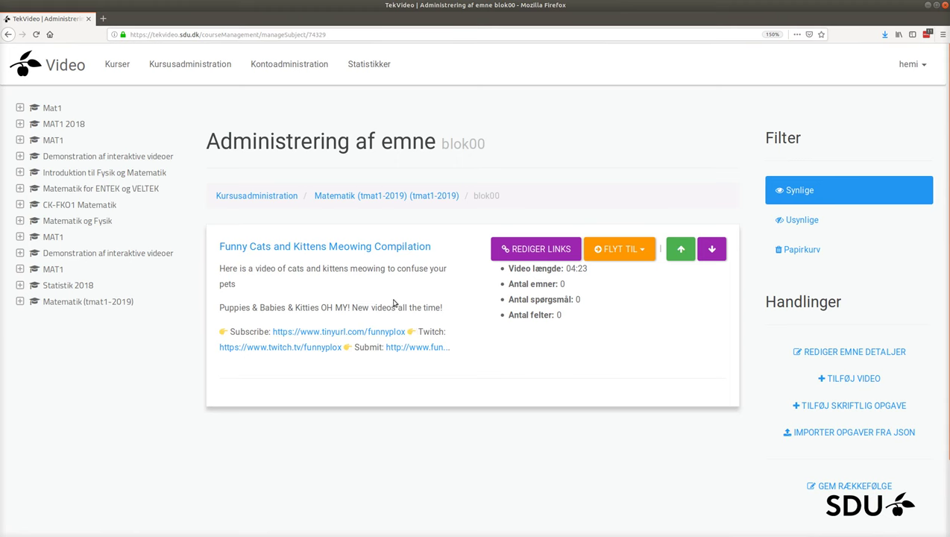
- Expand Matematik (tmat1-2019) and blok00 in the course tree and select the Funny Cats and Kittens Meowing Compilation video
{"action": "left_click", "coordinate": [20, 302]}
{"action": "left_click", "coordinate": [34, 317]}
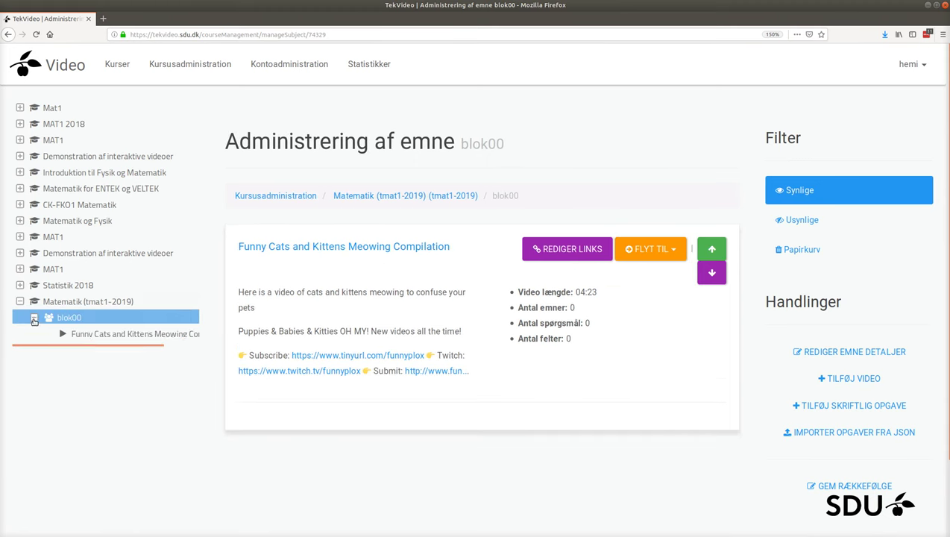
{"action": "left_click", "coordinate": [81, 336]}
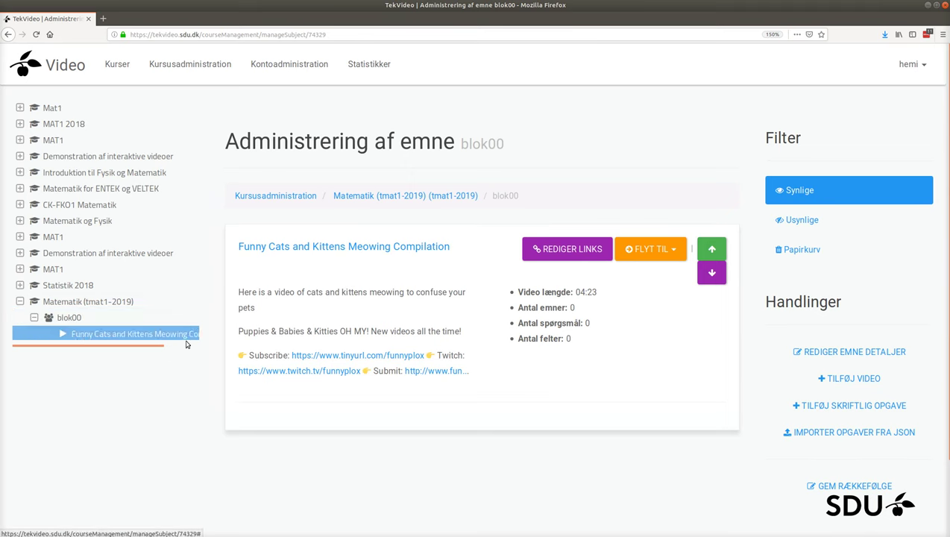